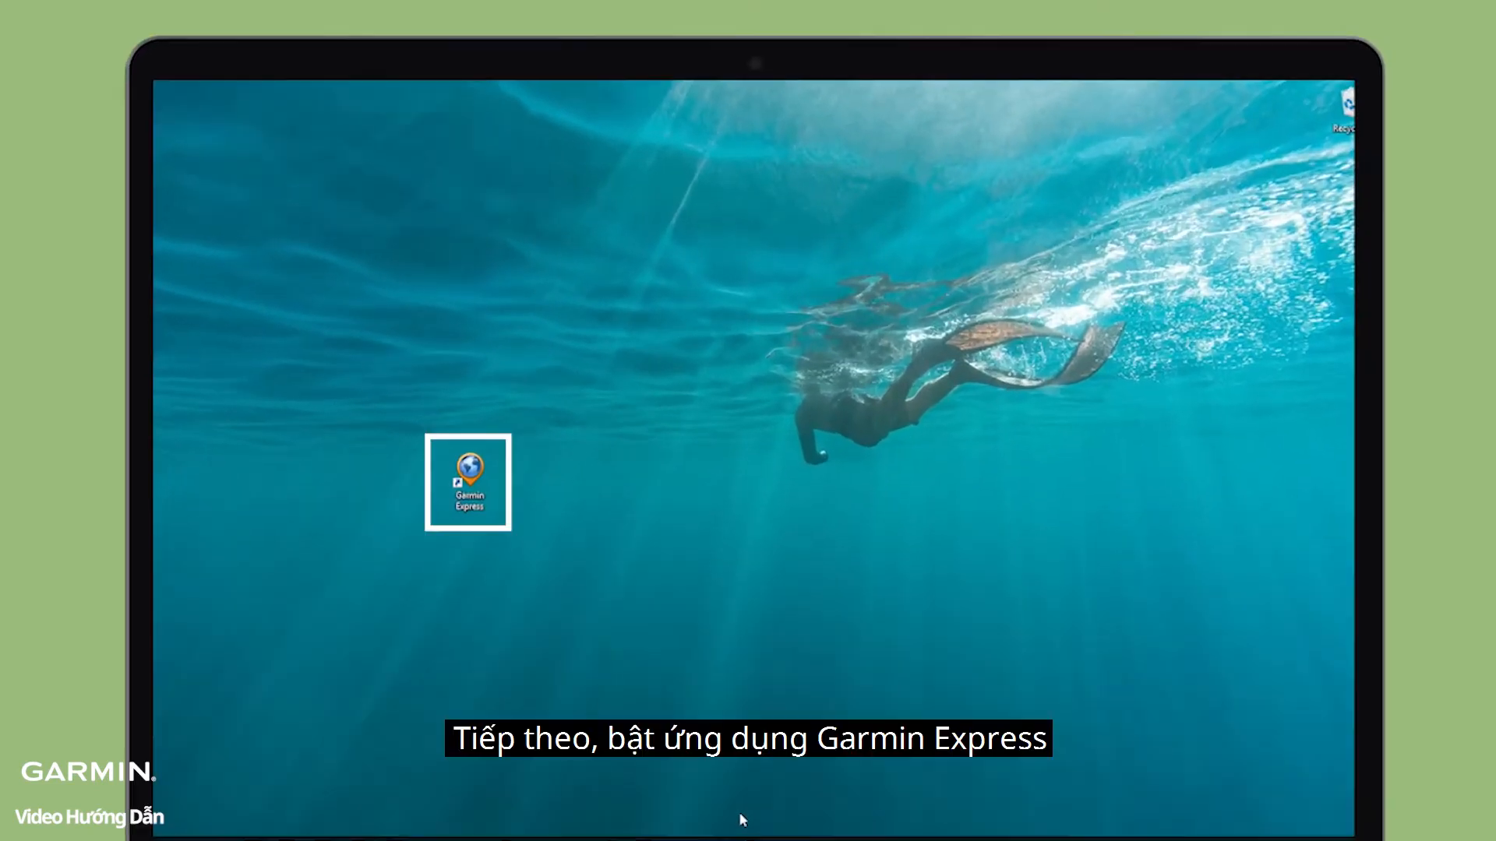
Step: Launch Garmin Express, add the detected Edge 830 ASIA and reach the Garmin Connect sign-in form
click(482, 485)
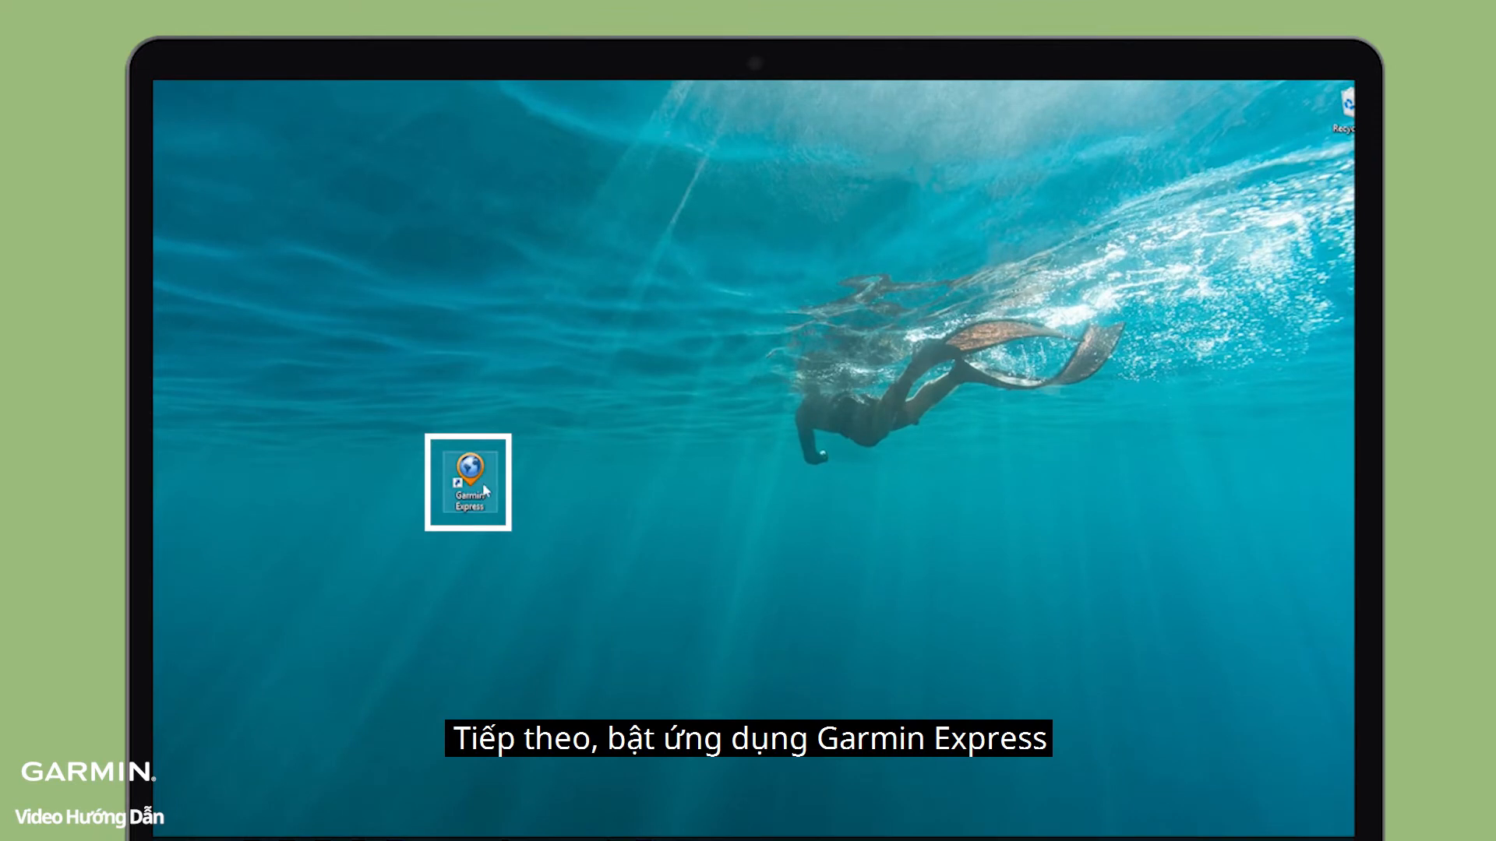
double_click(483, 484)
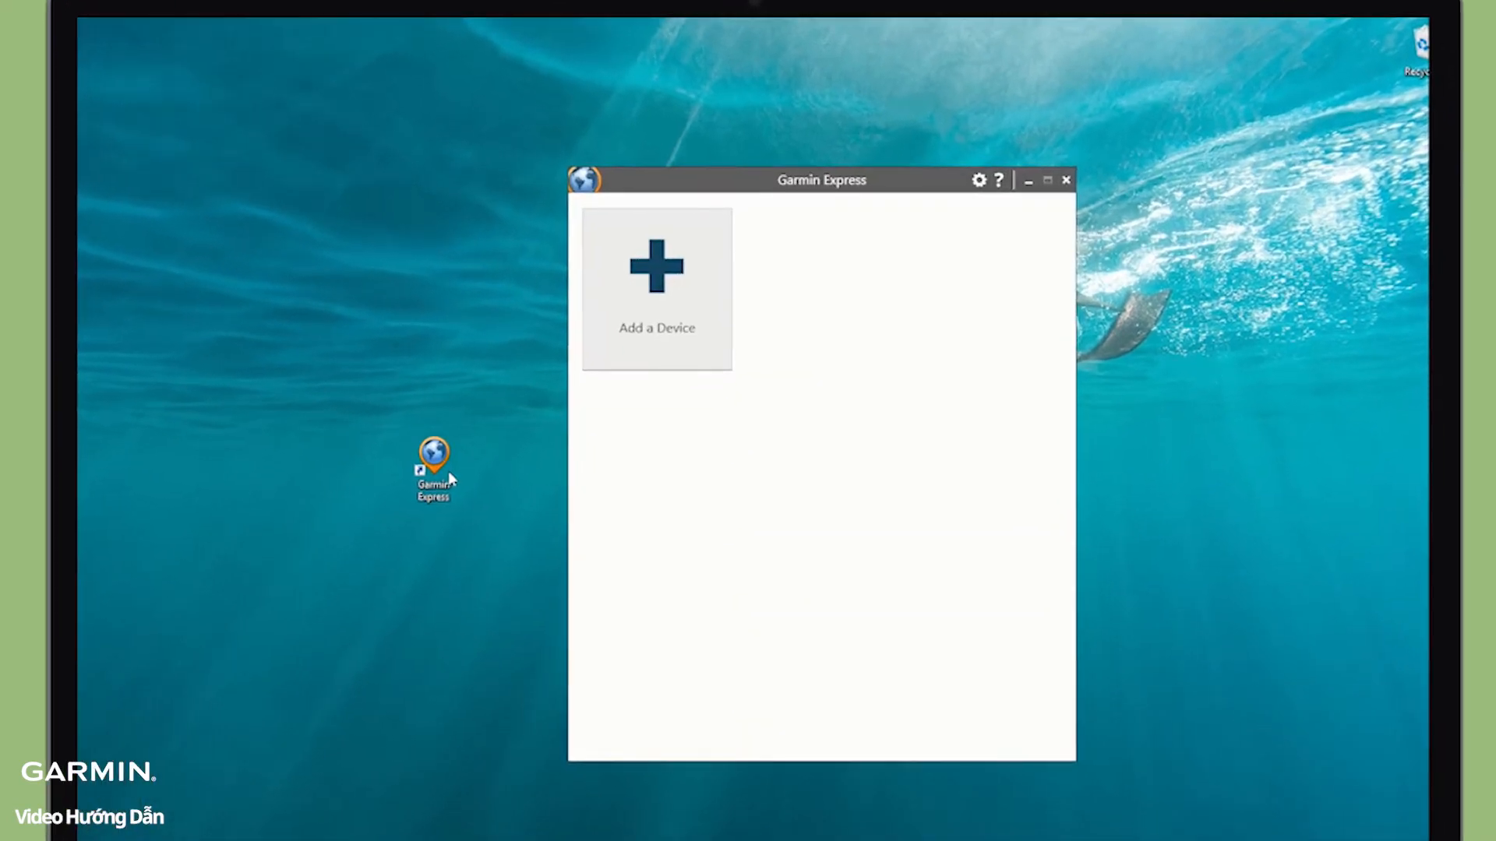
click(716, 340)
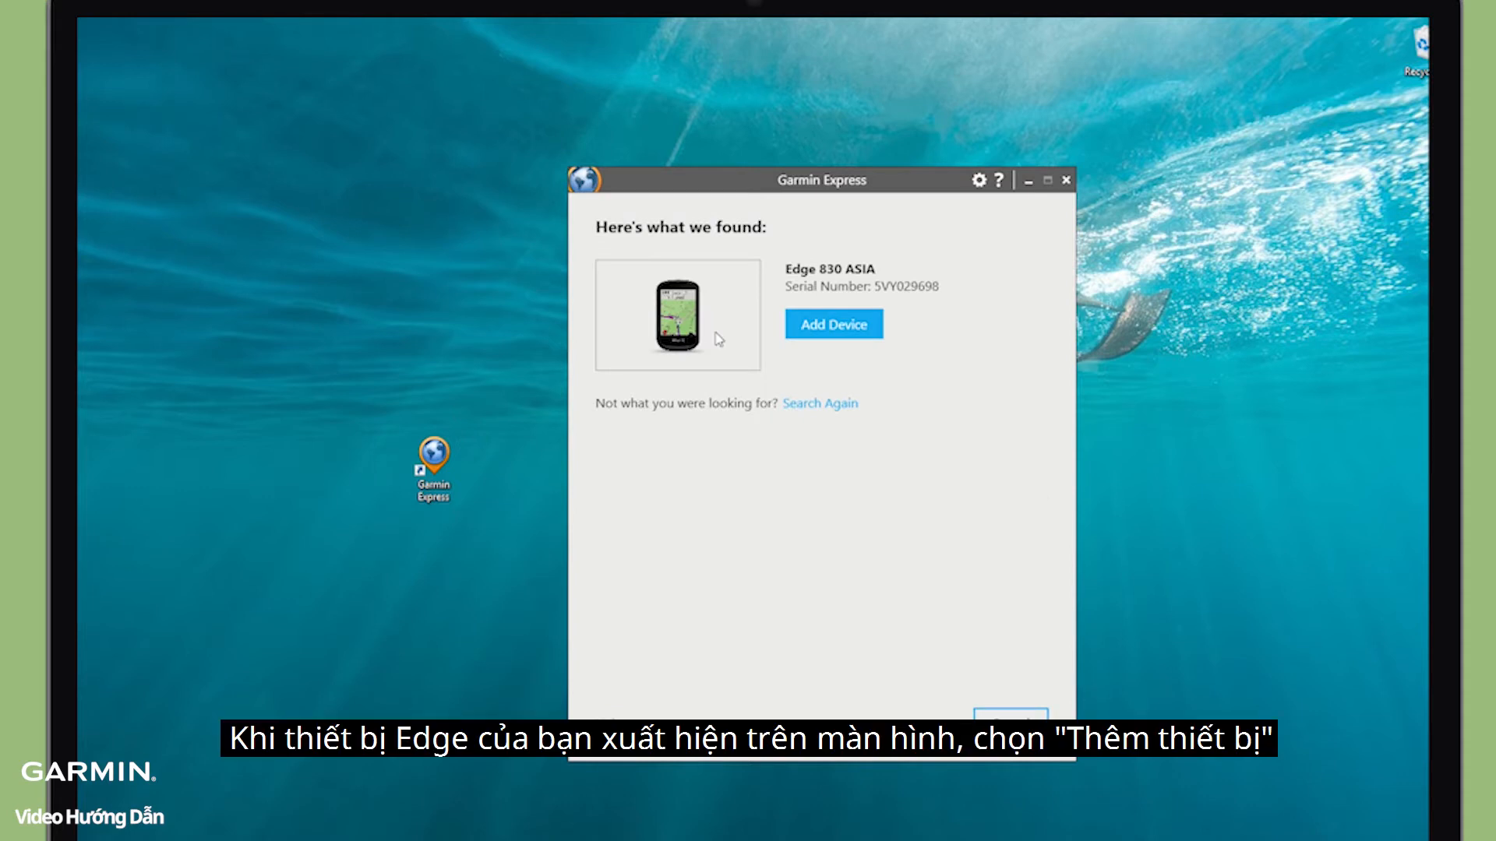
click(834, 325)
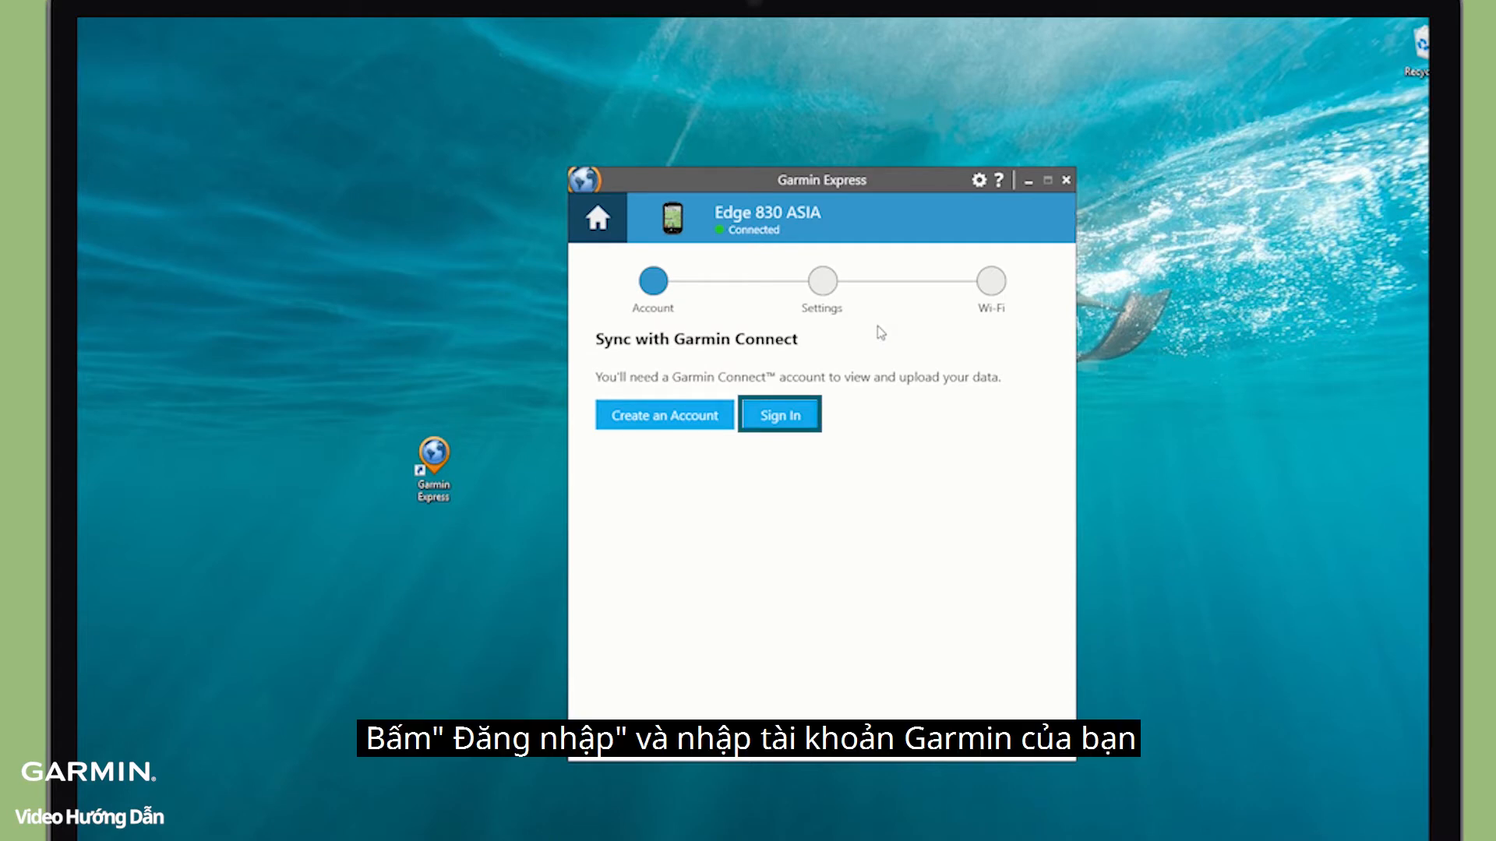
click(807, 422)
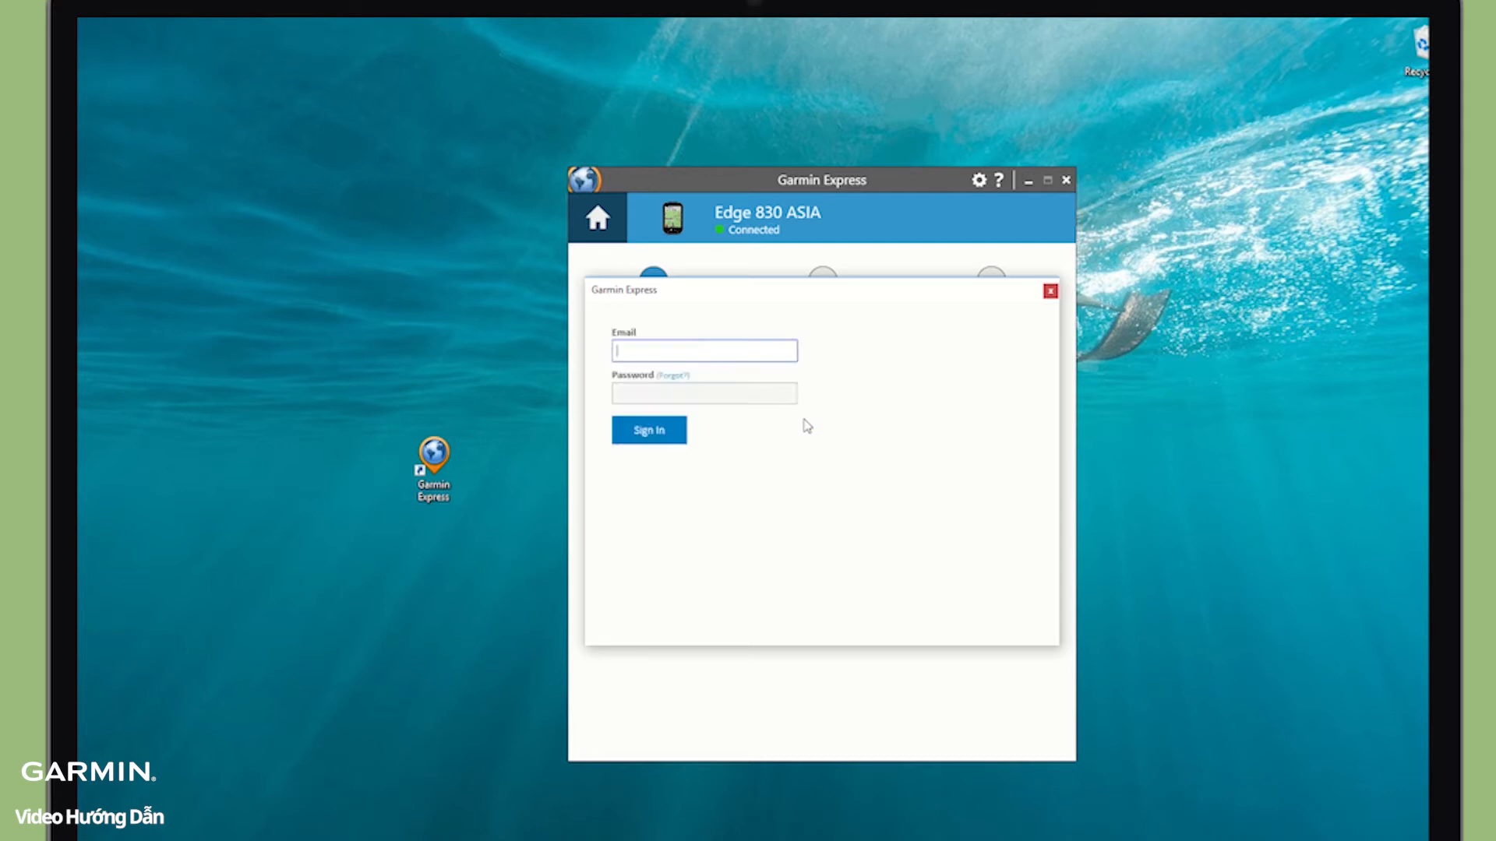
text(example)
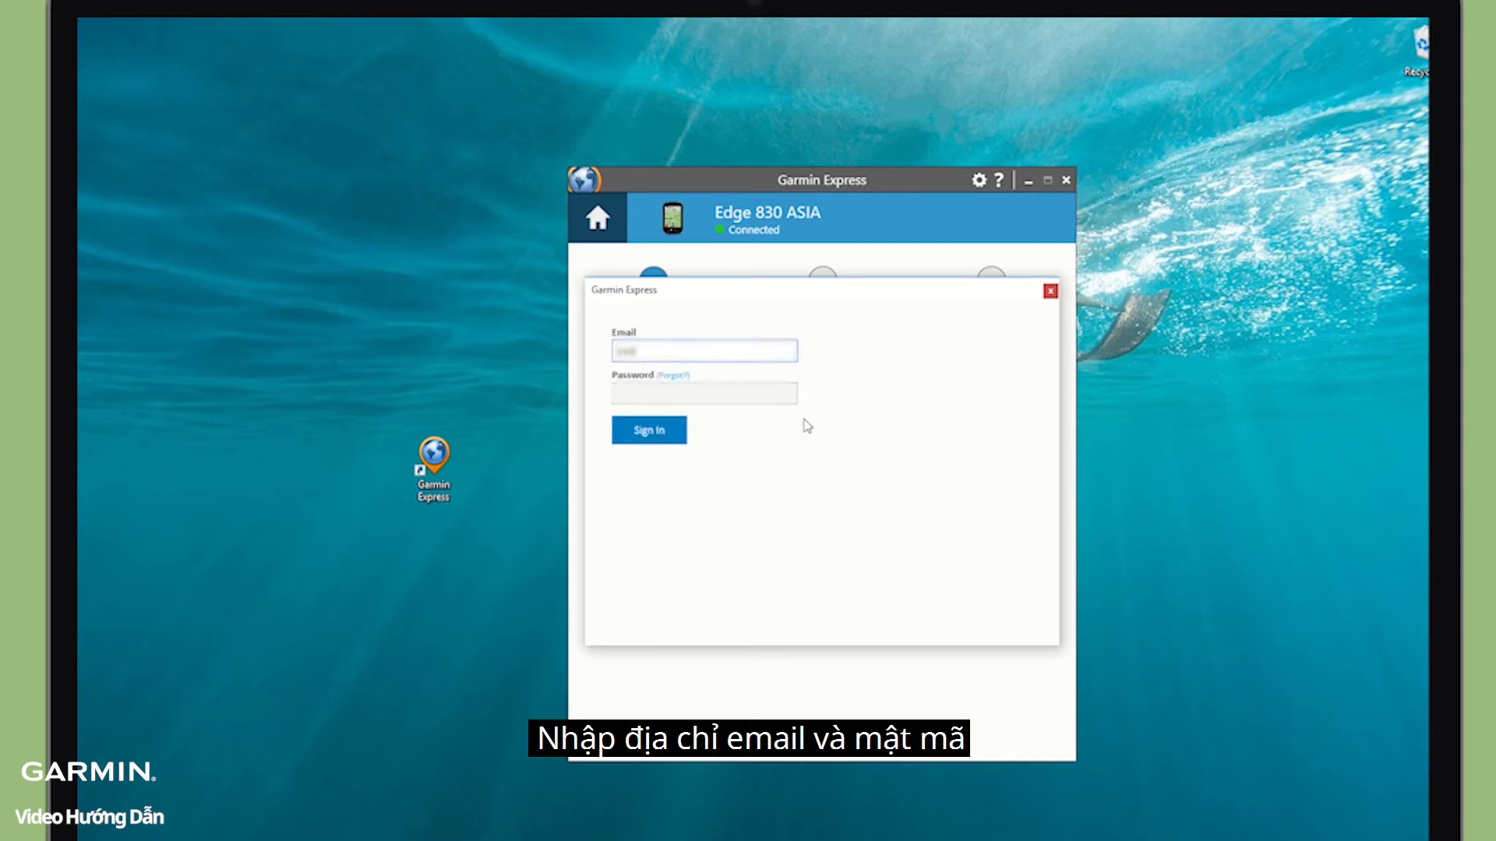
text(@gmail.com)
text(com)
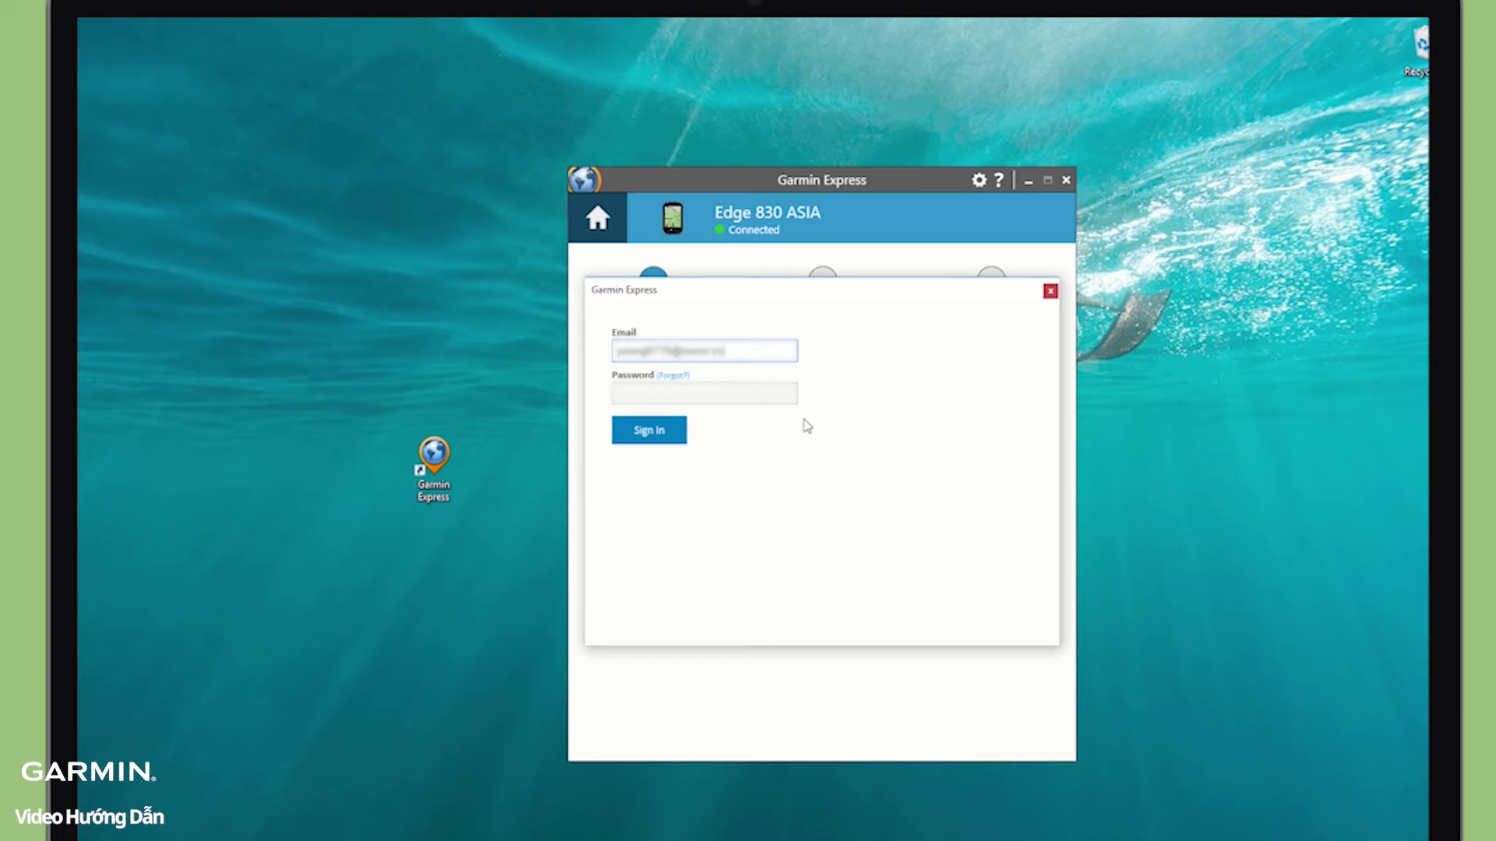
Step: Enter the Garmin Connect email and password and sign in for the Edge 830 ASIA
key(Tab)
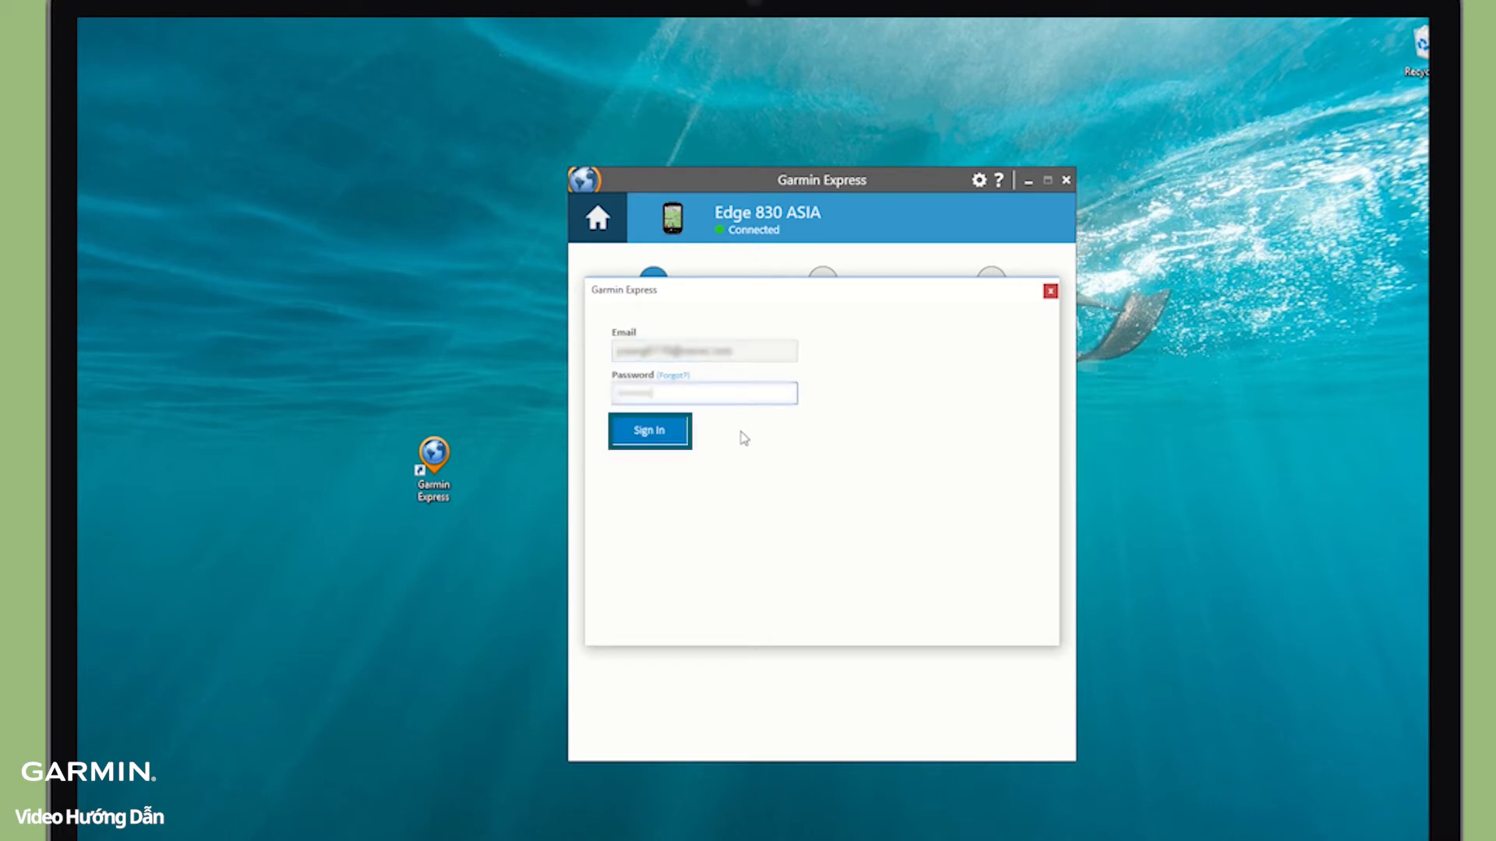
click(684, 438)
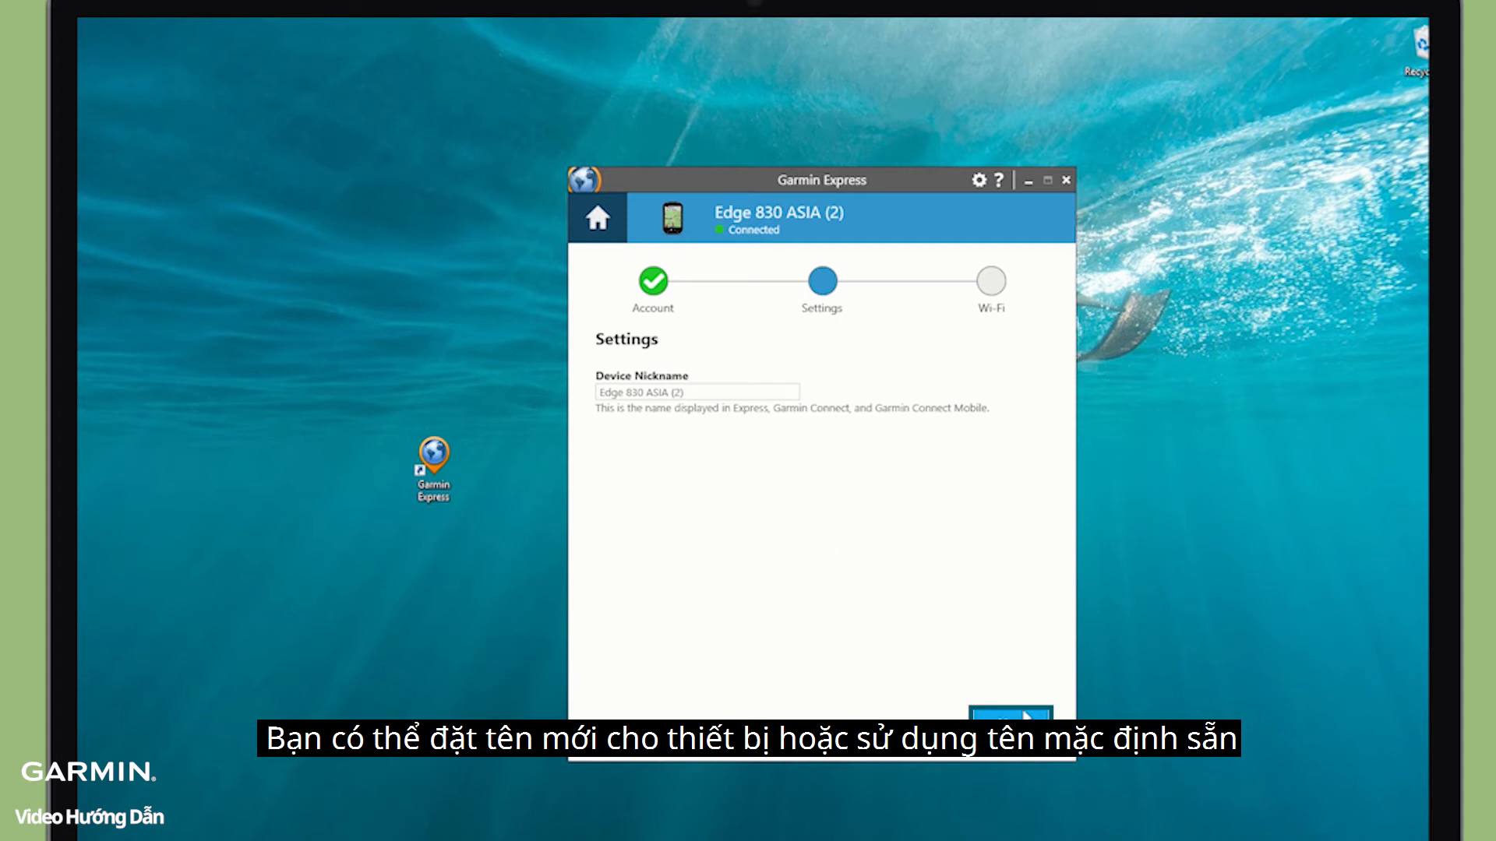
Step: Keep the default nickname Edge 830 ASIA (2), skip Wi-Fi setup and finish device setup
click(1016, 714)
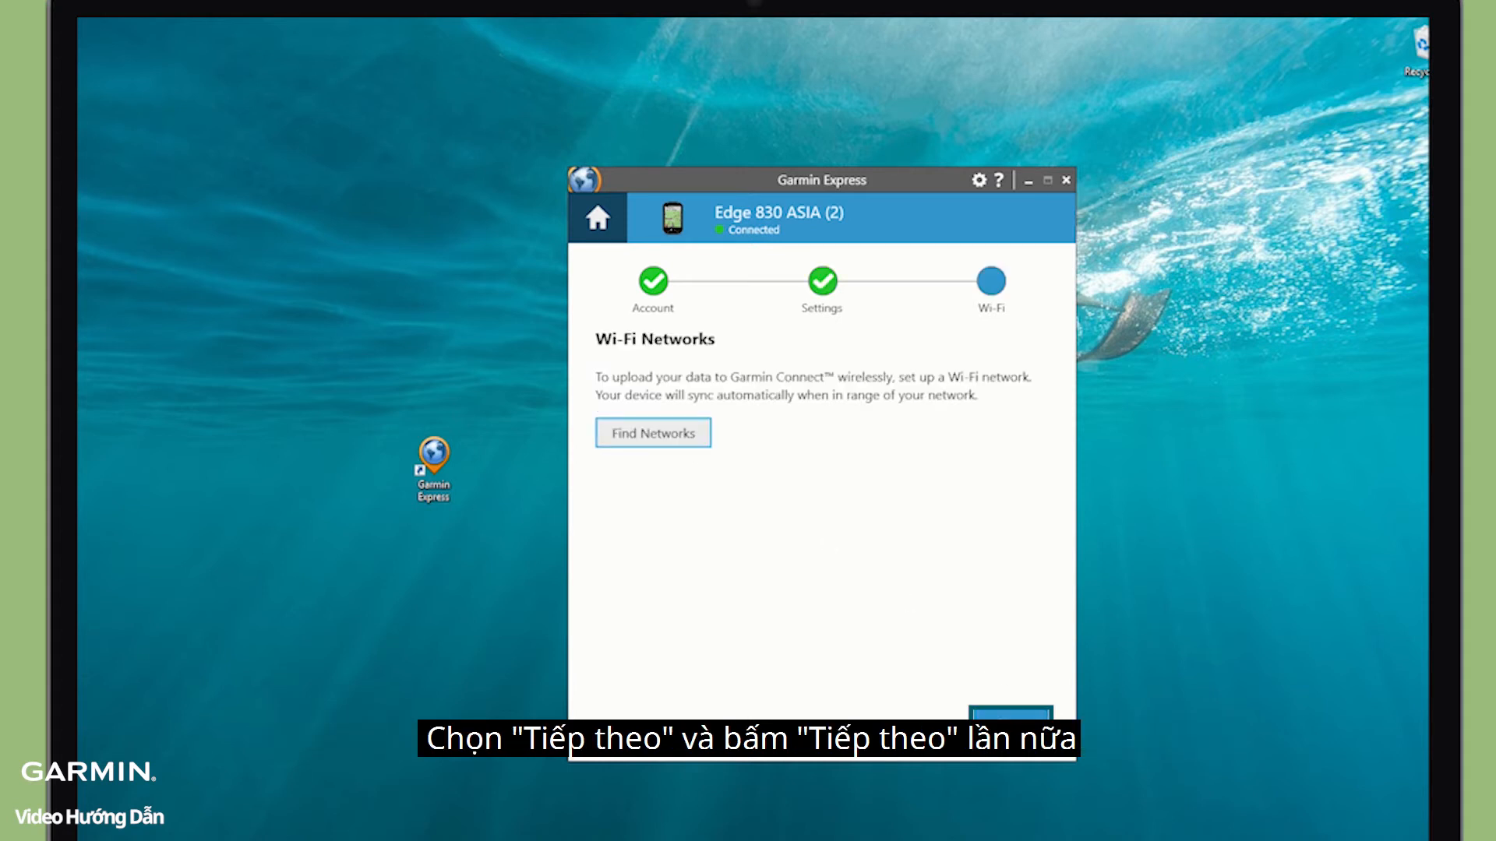
click(1017, 718)
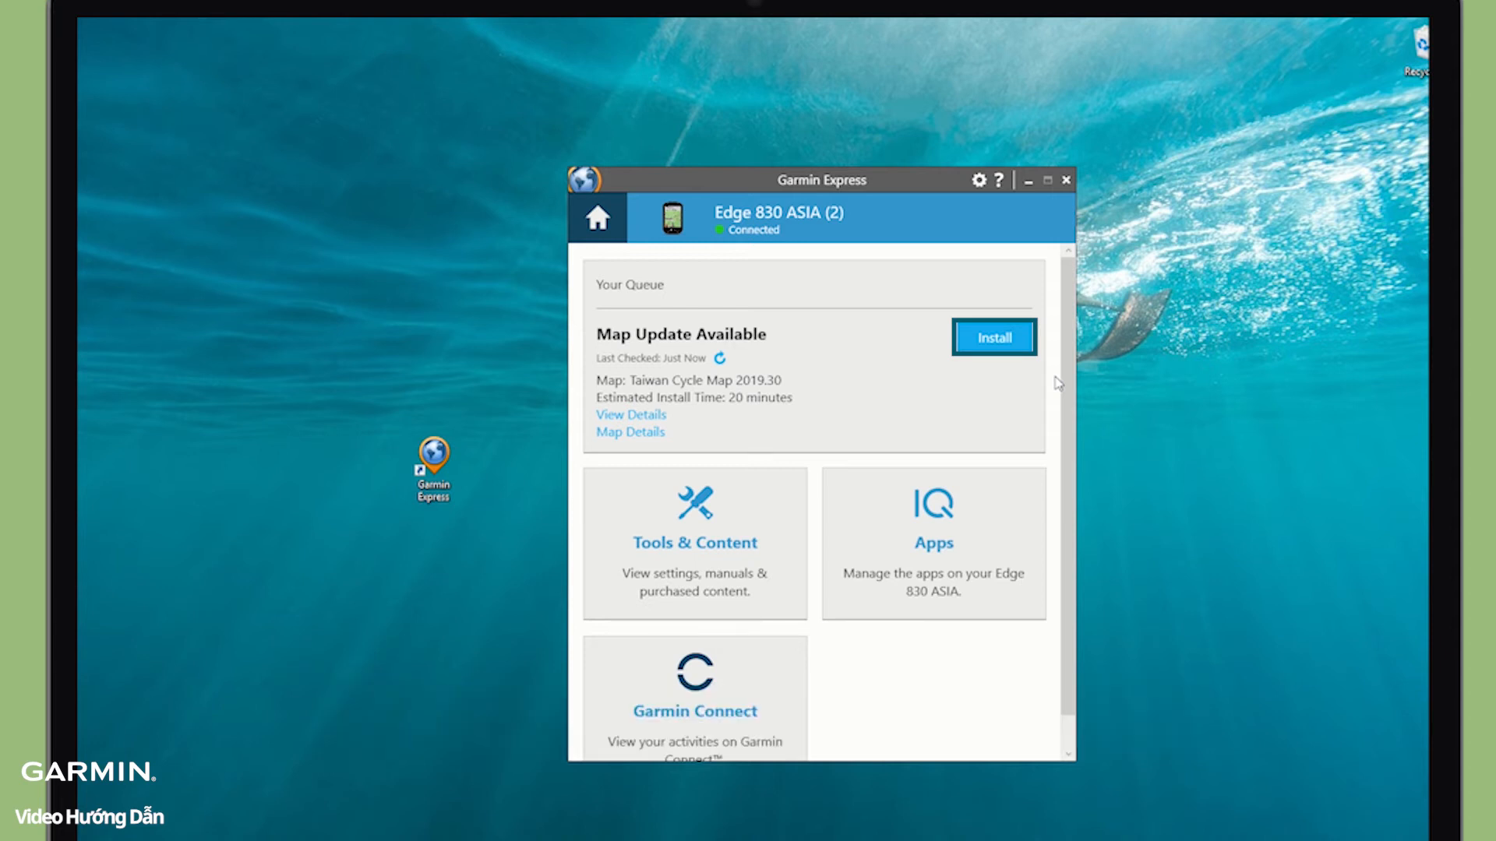
Step: Start installing the Taiwan Cycle Map 2019.30 update and accept its license terms
click(1021, 344)
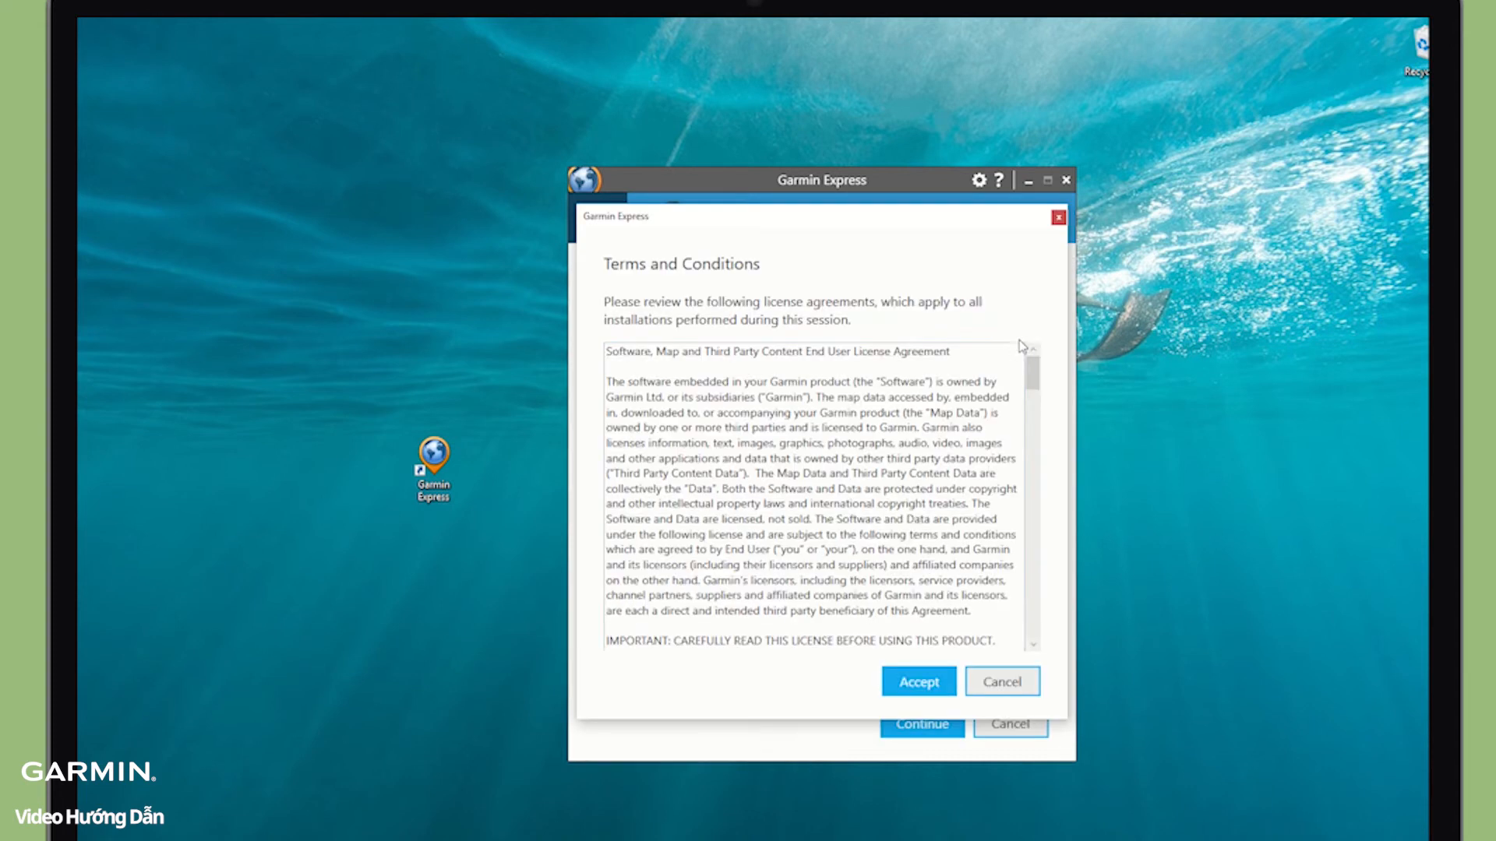
click(923, 682)
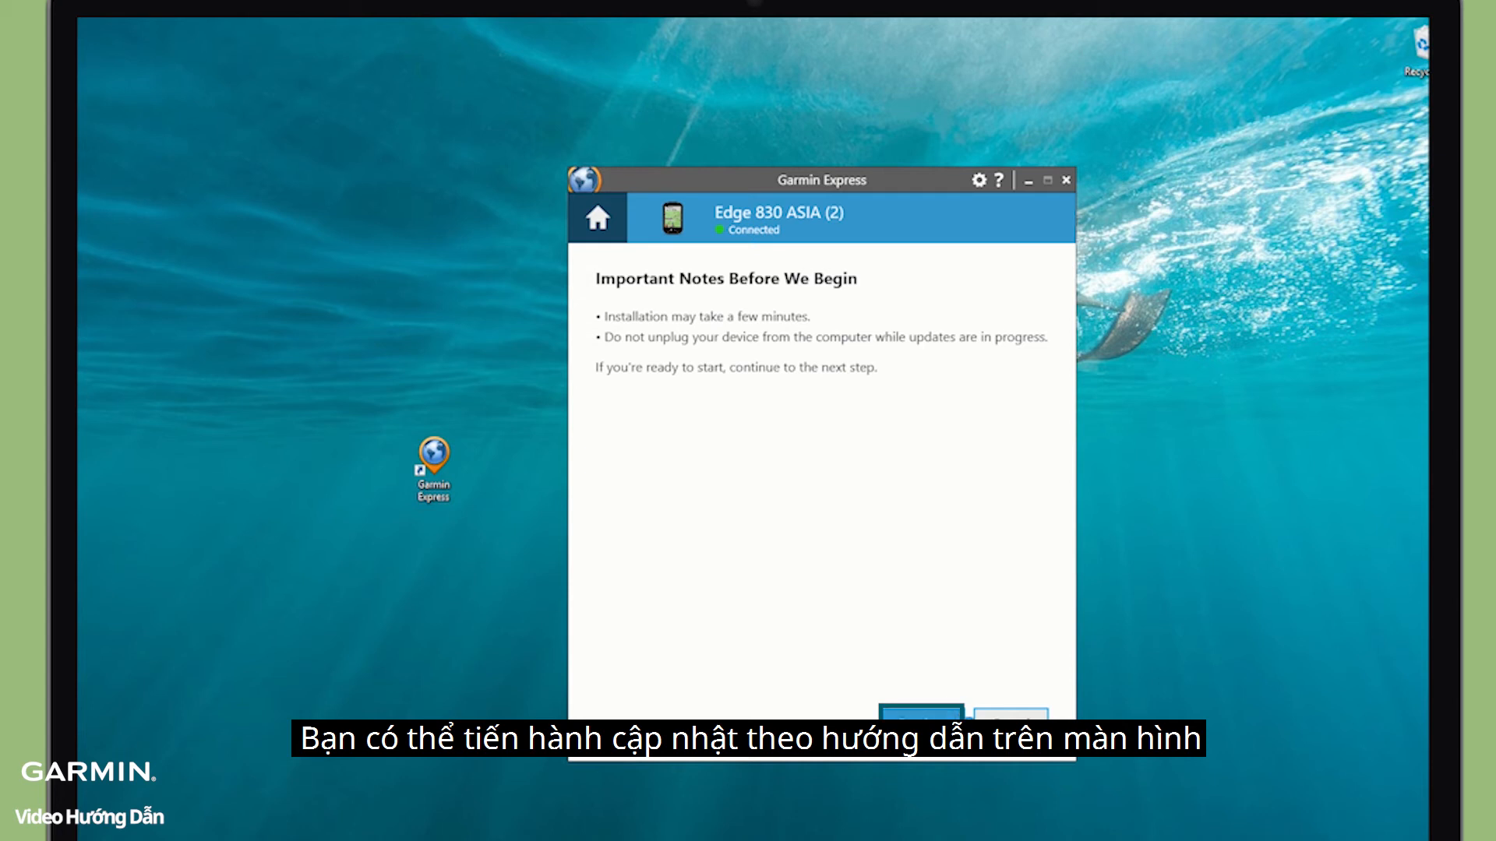
Step: Continue past the Important Notes so the map update begins preparing the Edge 830 ASIA
click(918, 718)
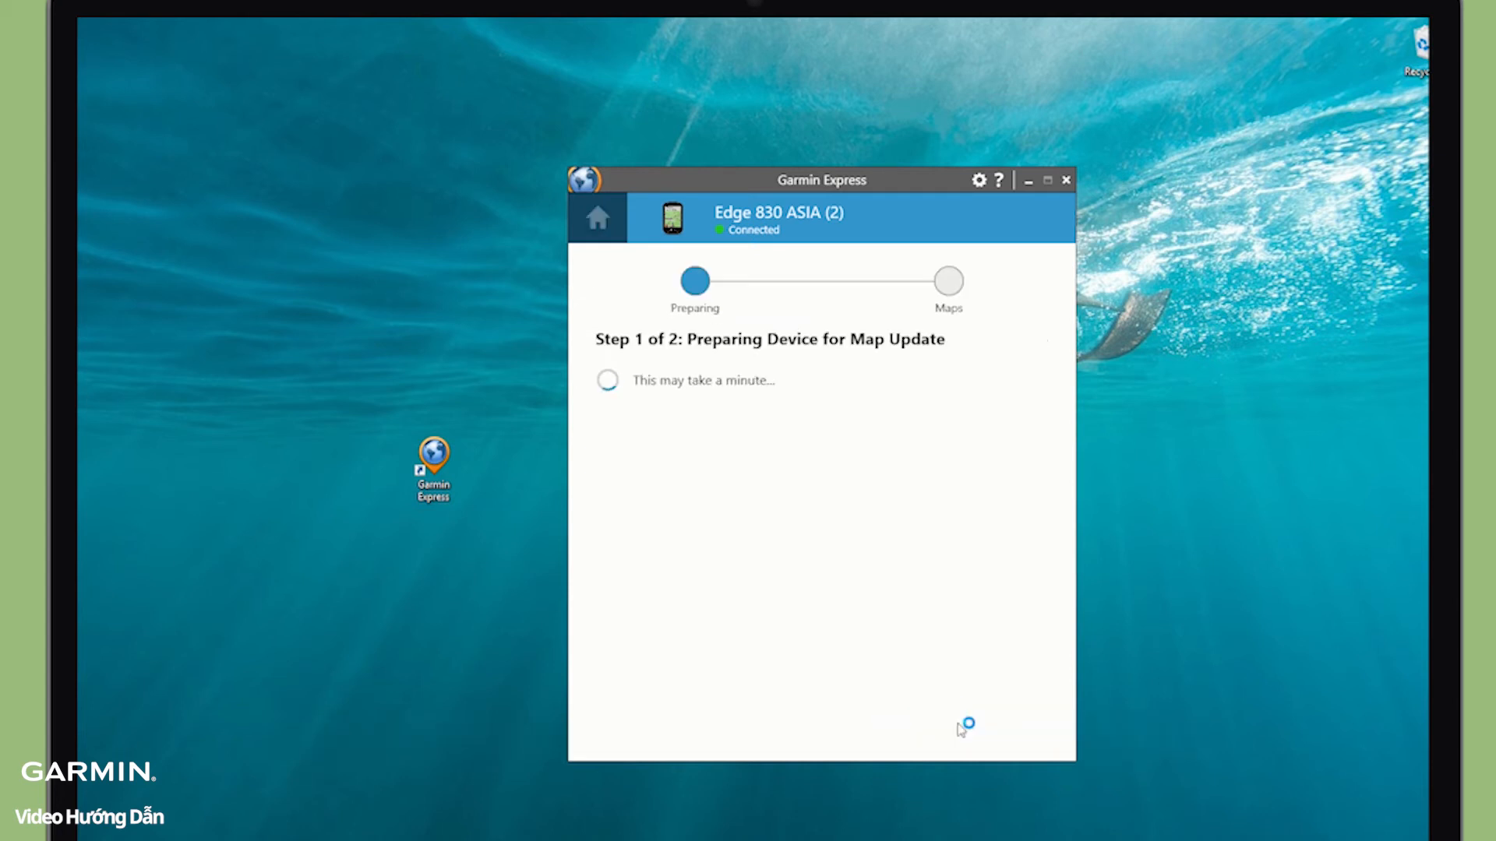